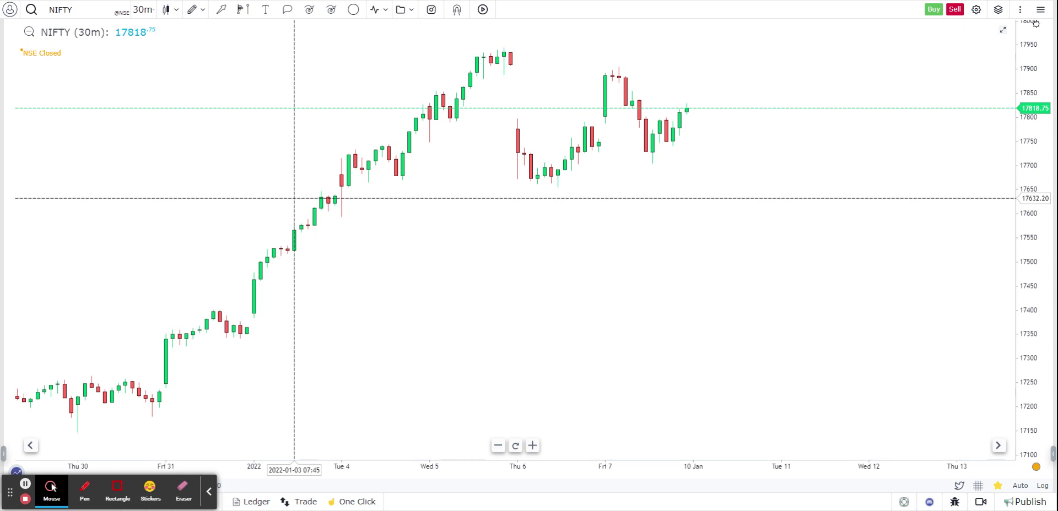
Remove the VWAP indicator from the NIFTY 30-minute chart.
{"action": "scroll", "coordinate": [378, 247], "scroll_direction": "up", "scroll_amount": 6}
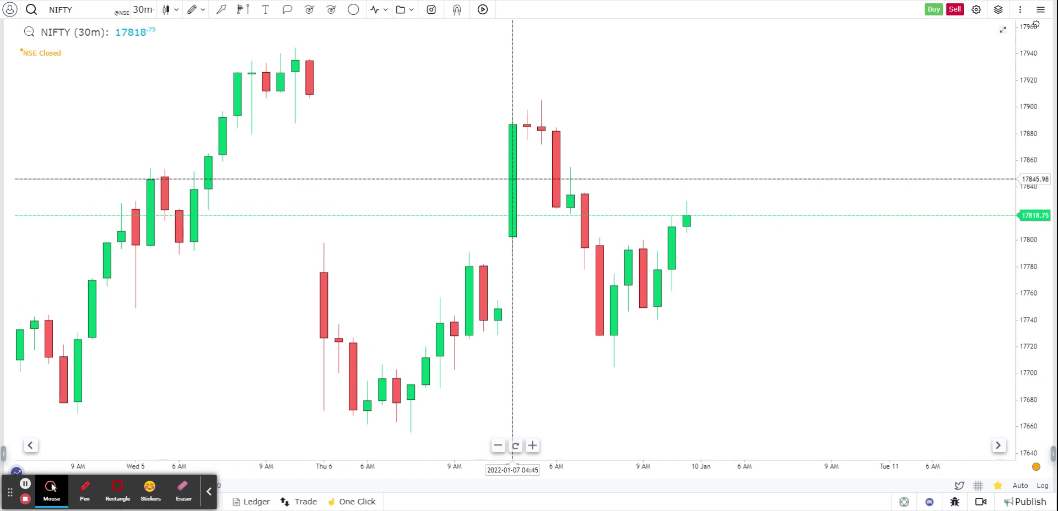
{"action": "mouse_move", "coordinate": [512, 179]}
{"action": "left_mouse_down"}
{"action": "mouse_move", "coordinate": [579, 179]}
{"action": "mouse_move", "coordinate": [531, 177]}
{"action": "left_mouse_up"}
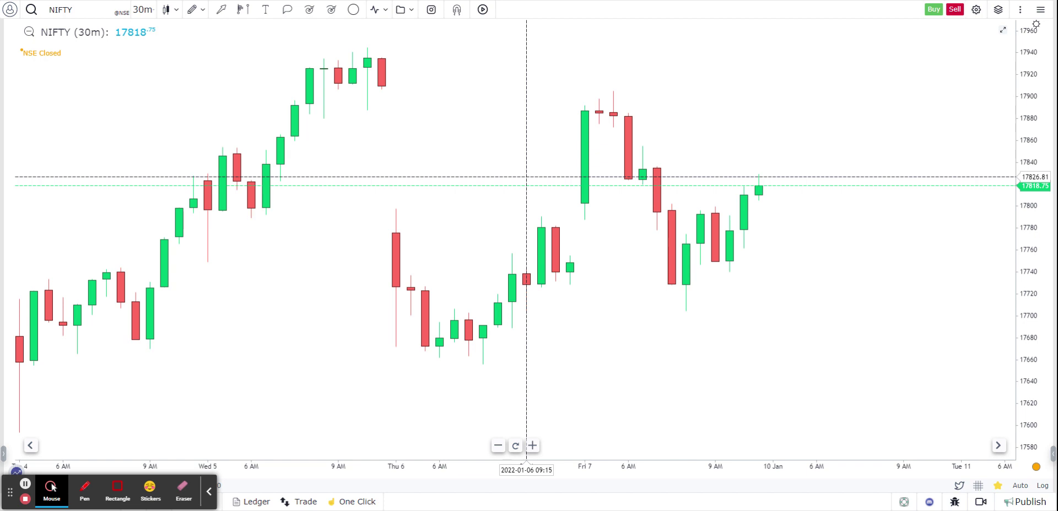
{"action": "scroll", "coordinate": [383, 242], "scroll_direction": "down", "scroll_amount": 5}
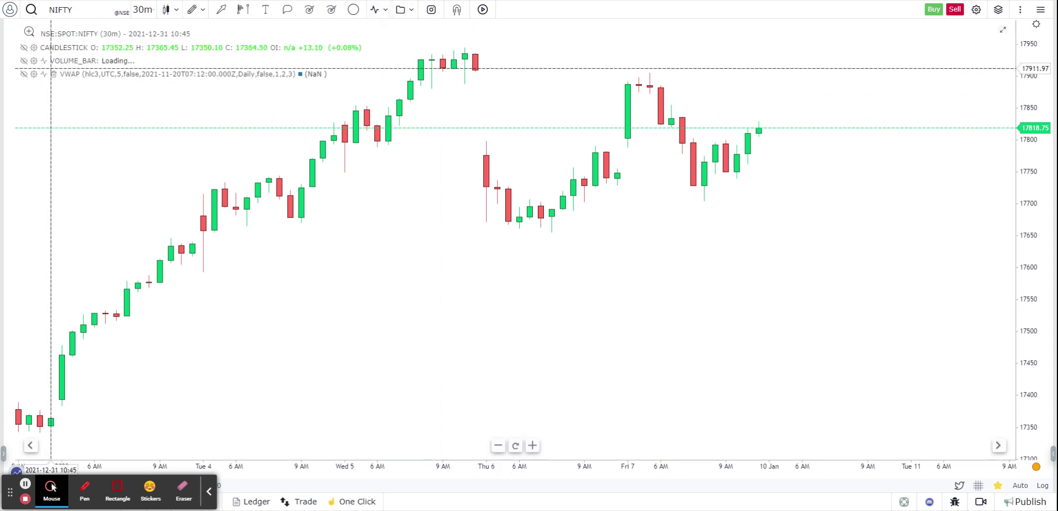
{"action": "left_click", "coordinate": [54, 77]}
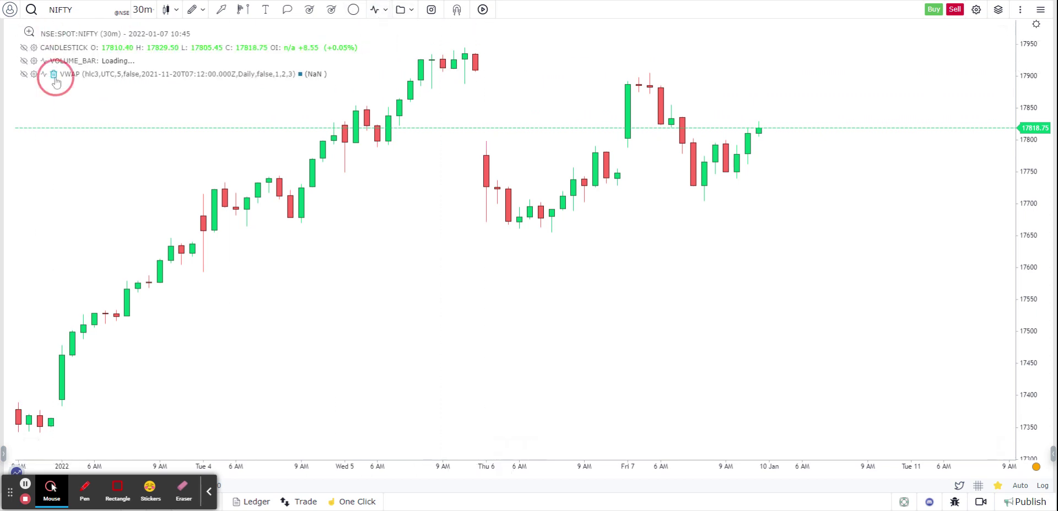
Add the Market Profile indicator from the Orderflow indicators.
{"action": "left_click", "coordinate": [380, 12]}
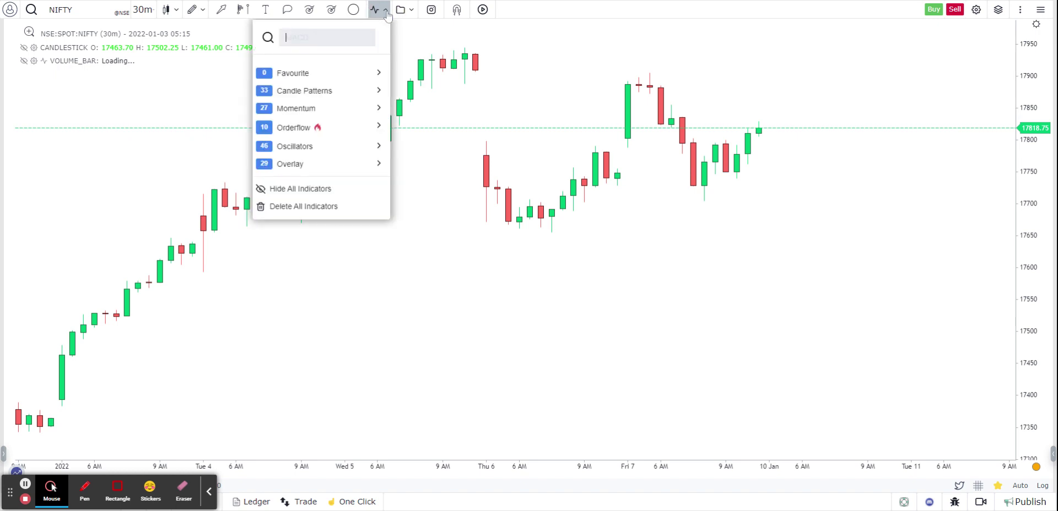
{"action": "mouse_move", "coordinate": [310, 117]}
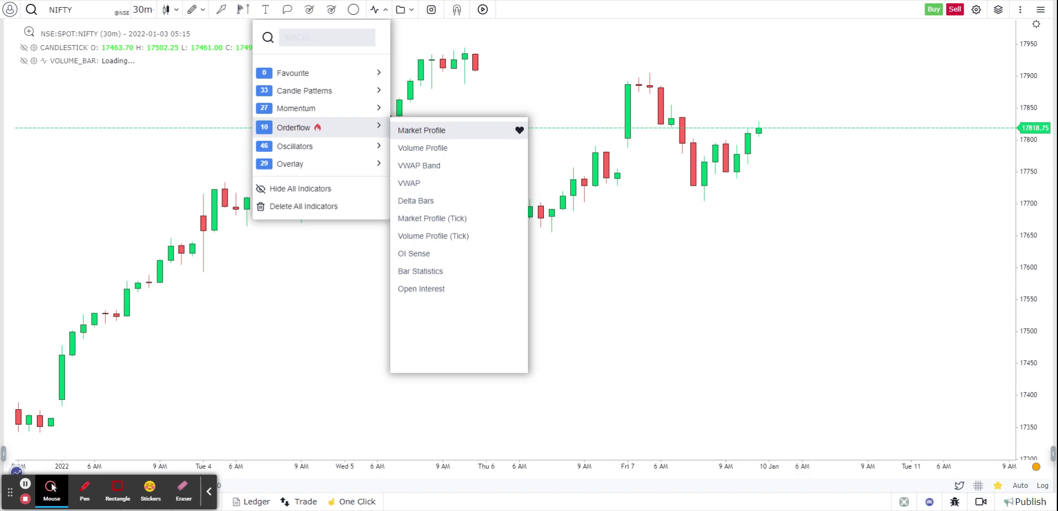
{"action": "left_click", "coordinate": [423, 130]}
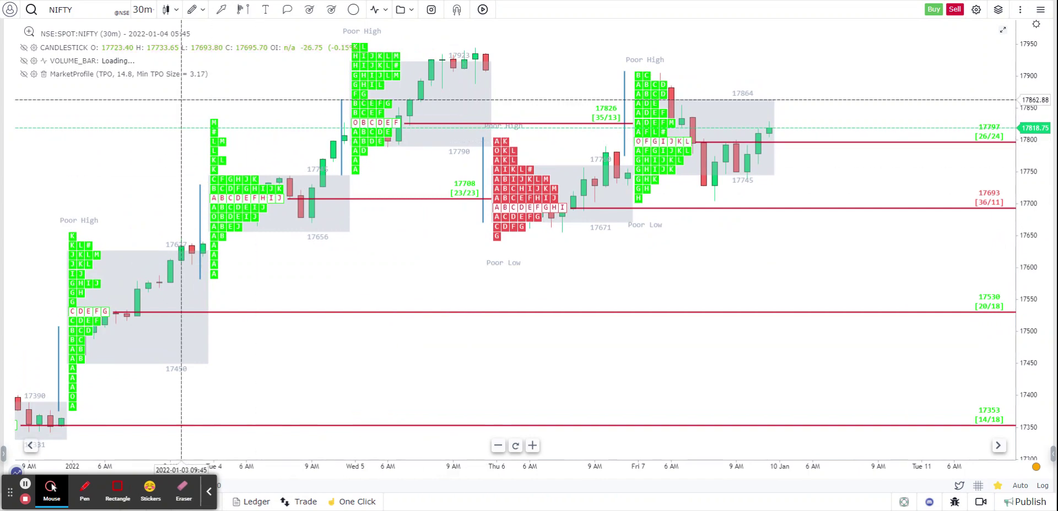
Change the Market Profile's Box Theme from up/down colours to Gradient.
{"action": "left_click", "coordinate": [34, 75]}
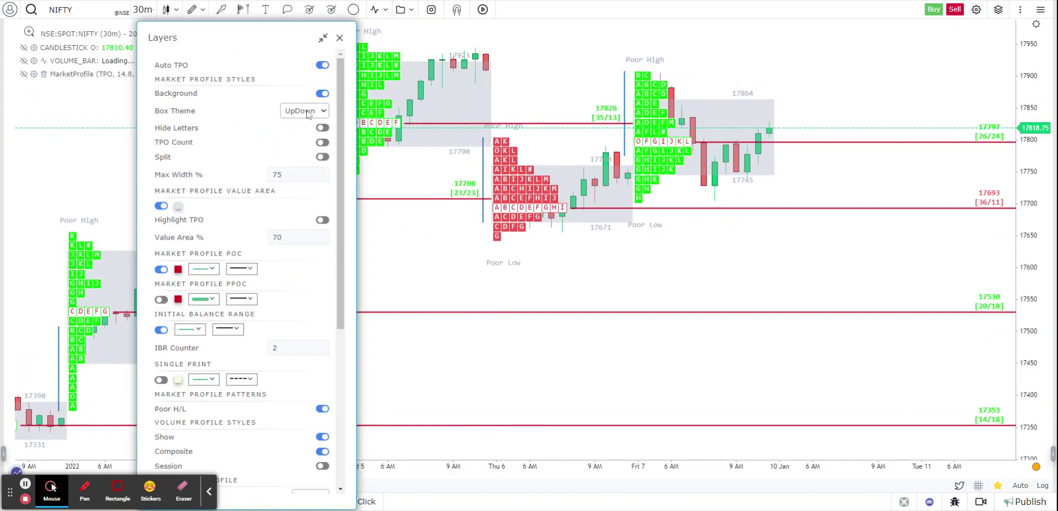
{"action": "left_click", "coordinate": [305, 124]}
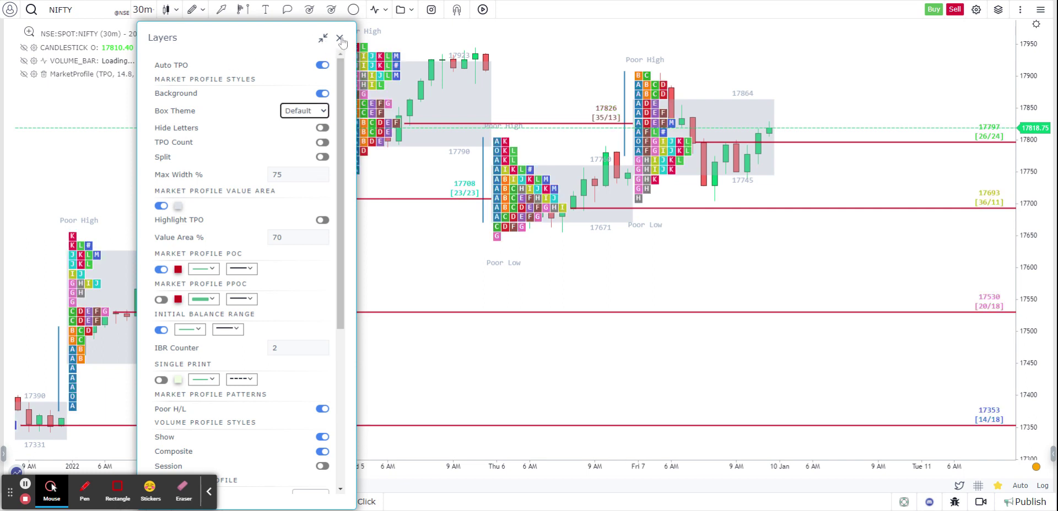
{"action": "left_click", "coordinate": [302, 110]}
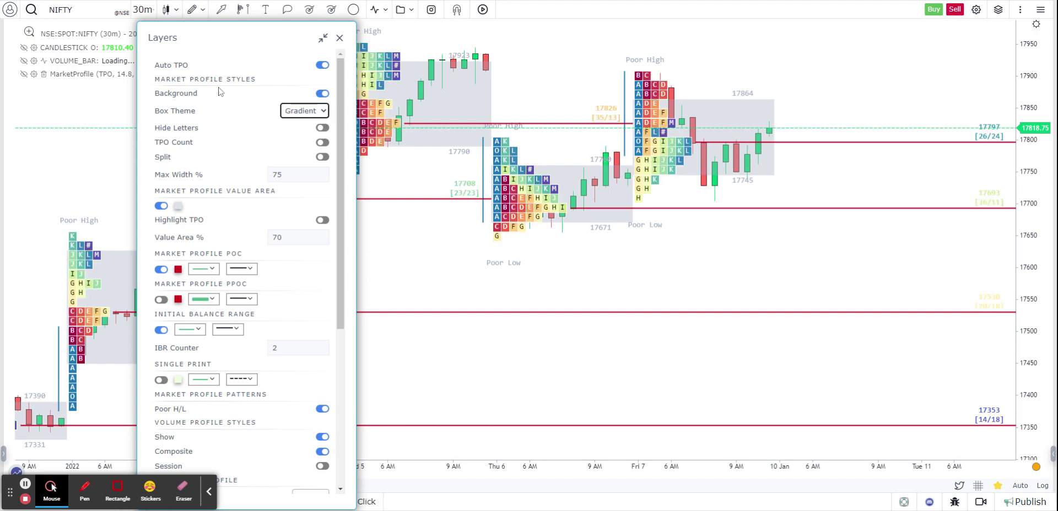
{"action": "left_click", "coordinate": [339, 38]}
{"action": "scroll", "coordinate": [485, 257], "scroll_direction": "down", "scroll_amount": 2}
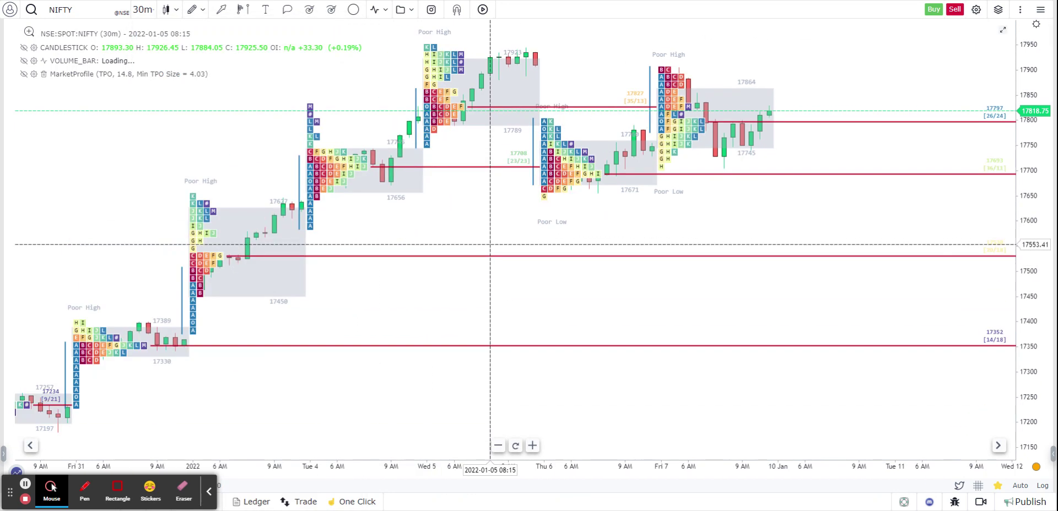
{"action": "scroll", "coordinate": [490, 244], "scroll_direction": "up", "scroll_amount": 2}
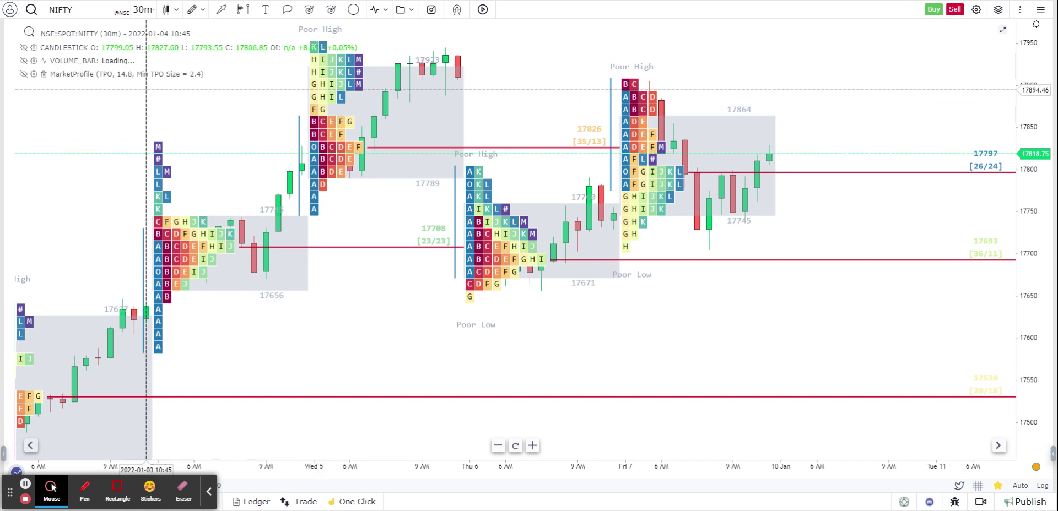
Switch on Split in the Market Profile settings, then pan back to earlier days.
{"action": "left_click", "coordinate": [34, 74]}
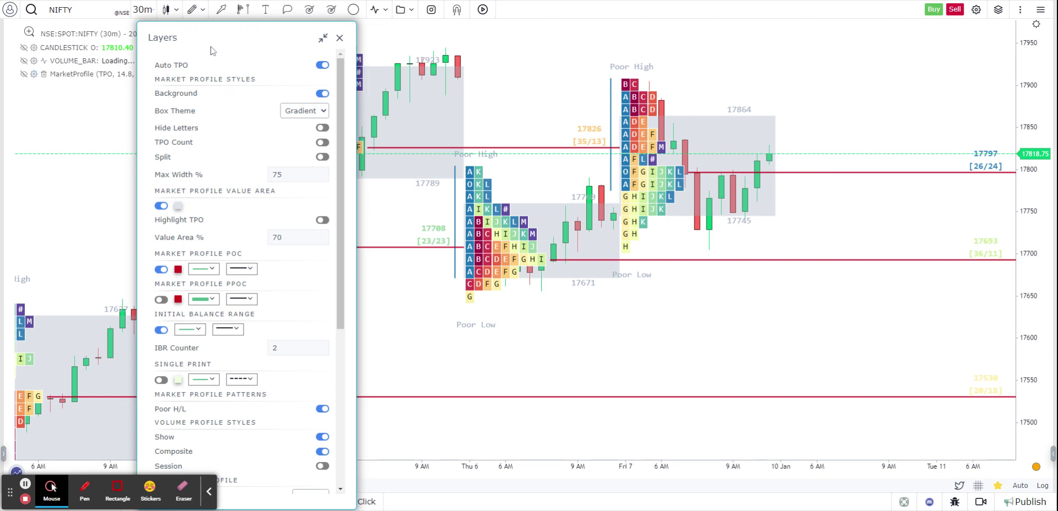
{"action": "left_click", "coordinate": [322, 157]}
{"action": "left_click", "coordinate": [339, 37]}
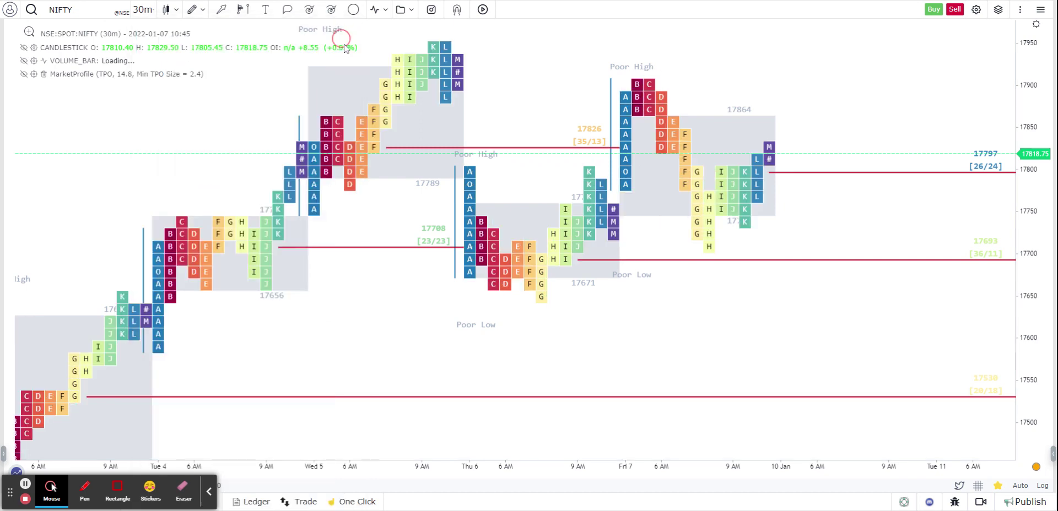
{"action": "left_click_drag", "start_coordinate": [386, 362], "coordinate": [508, 351]}
{"action": "scroll", "coordinate": [508, 351], "scroll_direction": "down", "scroll_amount": 3}
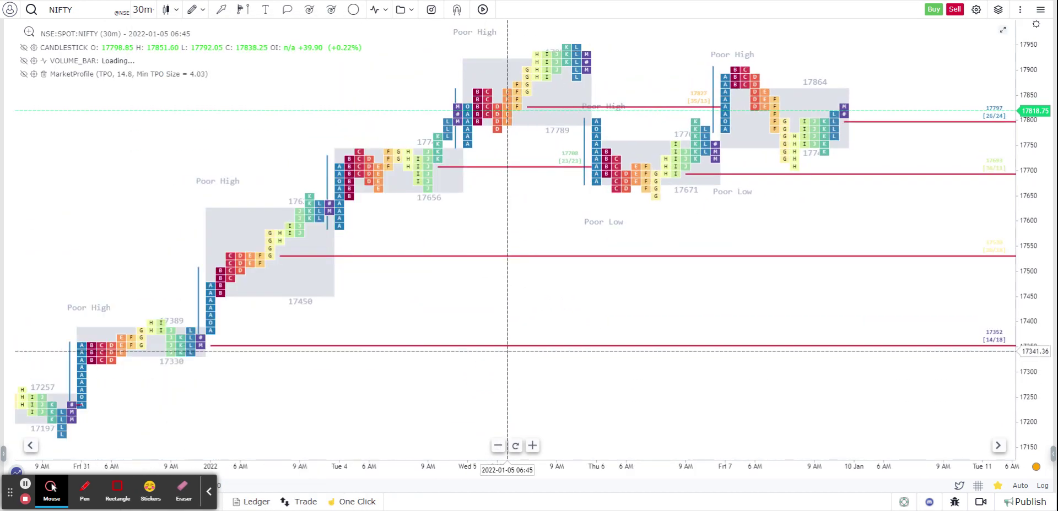
{"action": "scroll", "coordinate": [506, 351], "scroll_direction": "up", "scroll_amount": 2}
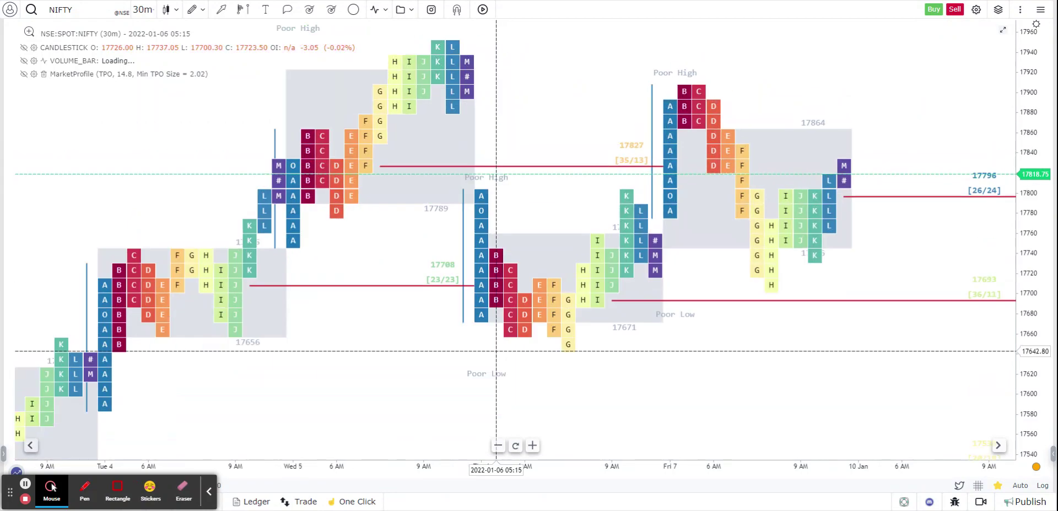
Look over the candlestick settings without changes and shift the chart left.
{"action": "left_click", "coordinate": [34, 48]}
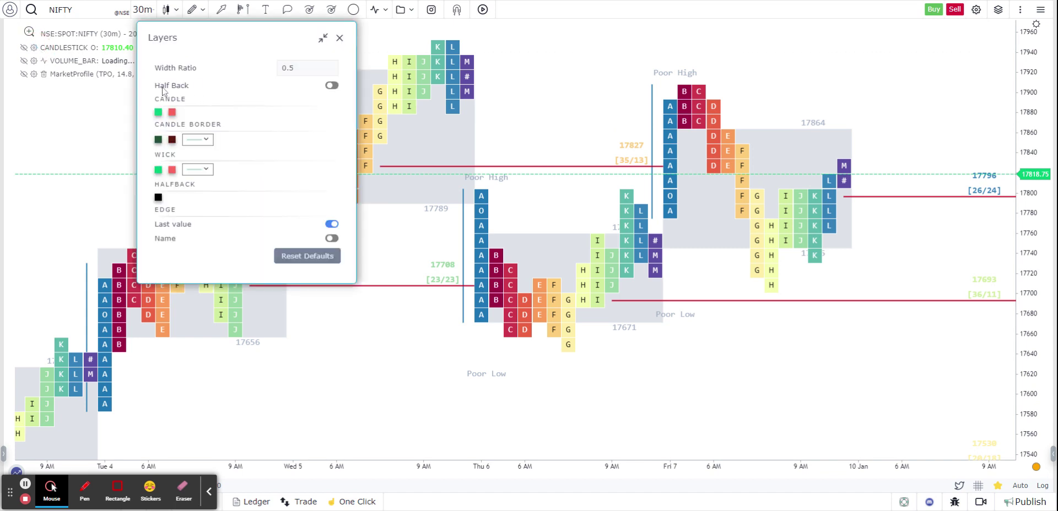
{"action": "left_click", "coordinate": [339, 37]}
{"action": "left_click_drag", "start_coordinate": [424, 264], "coordinate": [381, 286]}
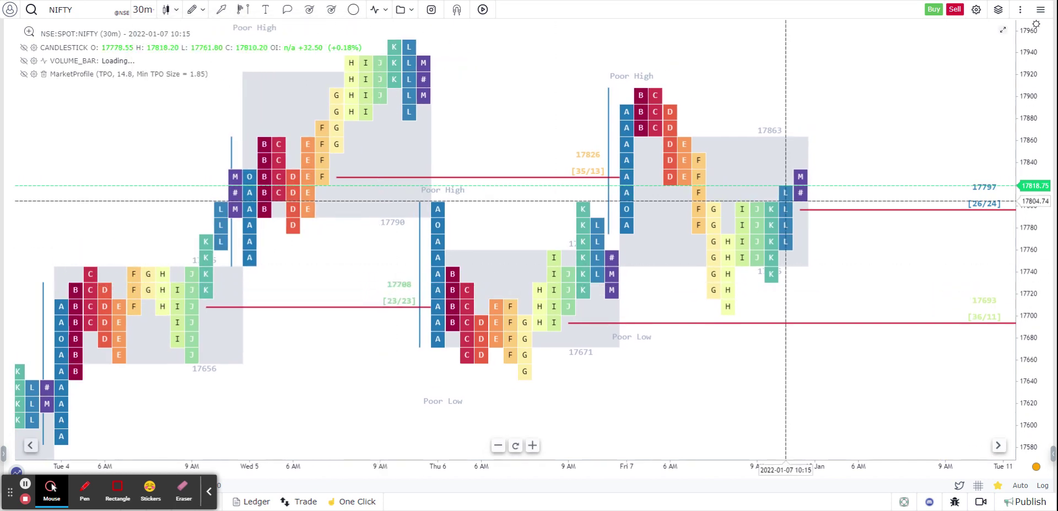
{"action": "left_click_drag", "start_coordinate": [670, 310], "coordinate": [416, 263]}
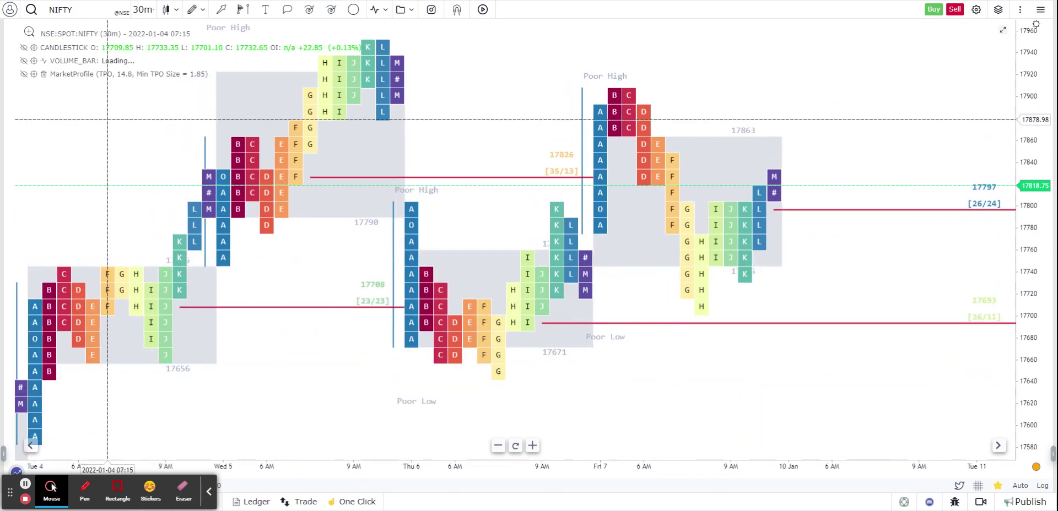
Send the Market Profile to back with Object Order > Send To Back, then zoom in.
{"action": "right_click", "coordinate": [79, 80]}
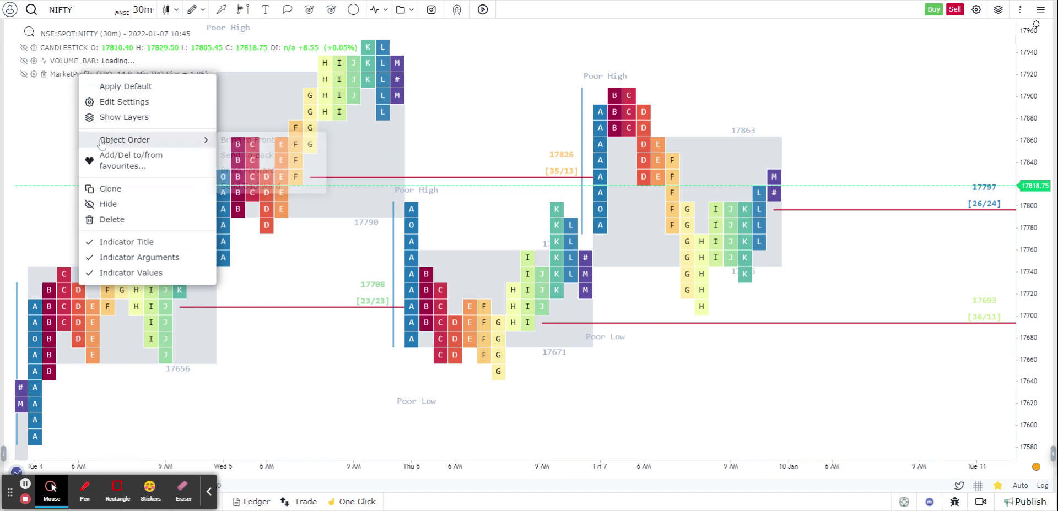
{"action": "mouse_move", "coordinate": [165, 139]}
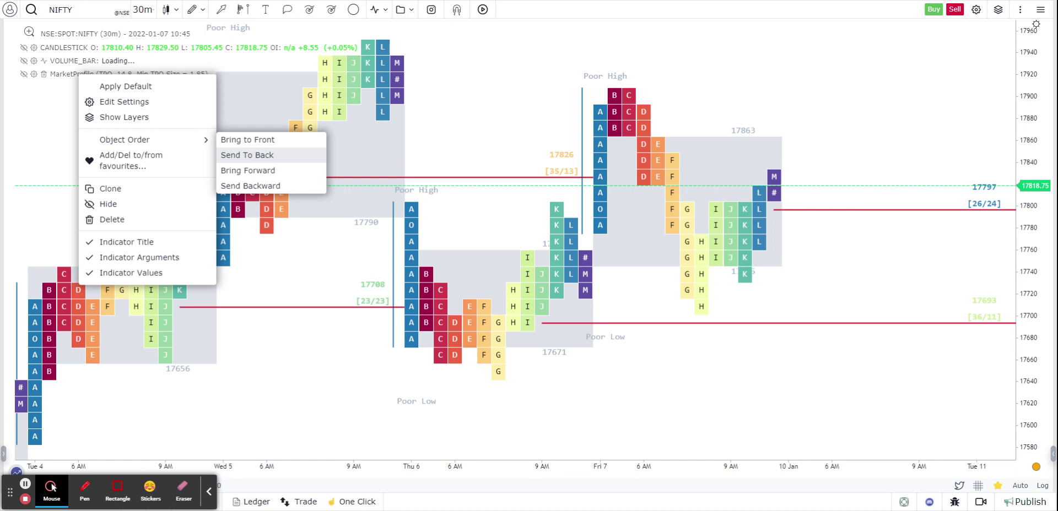
{"action": "left_click", "coordinate": [246, 157]}
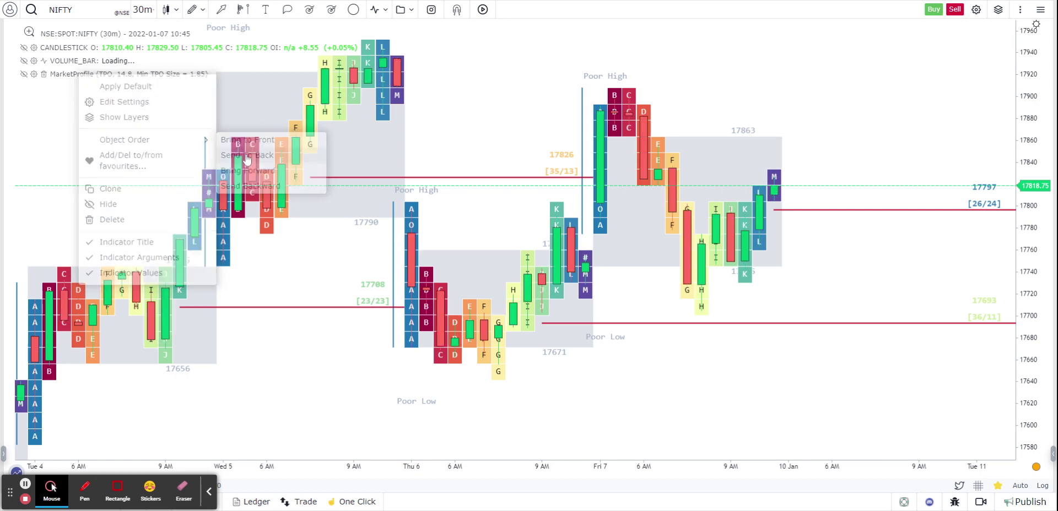
{"action": "scroll", "coordinate": [296, 354], "scroll_direction": "up", "scroll_amount": 4}
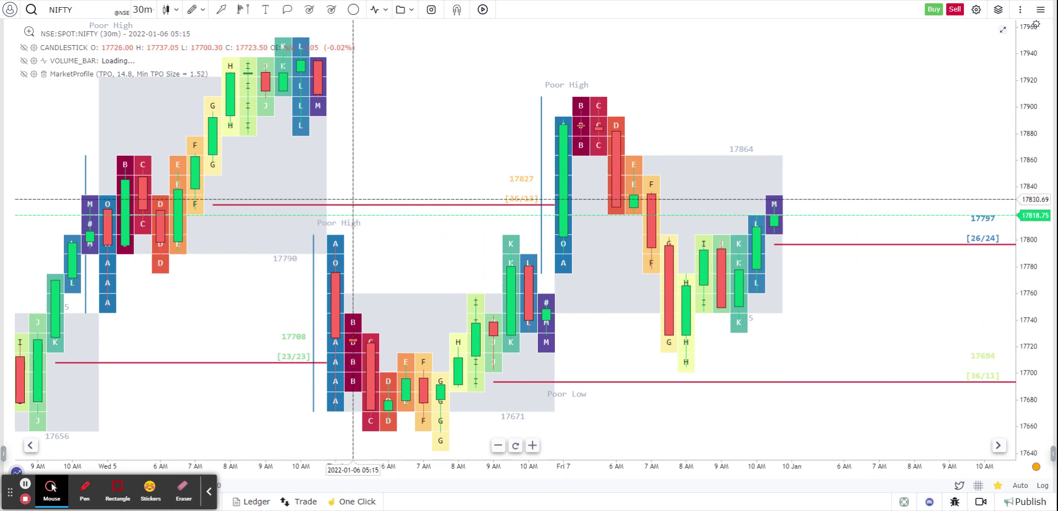
Enable Half Back in the candlestick Layers settings and pan across bars to check the midlines.
{"action": "left_click", "coordinate": [34, 50]}
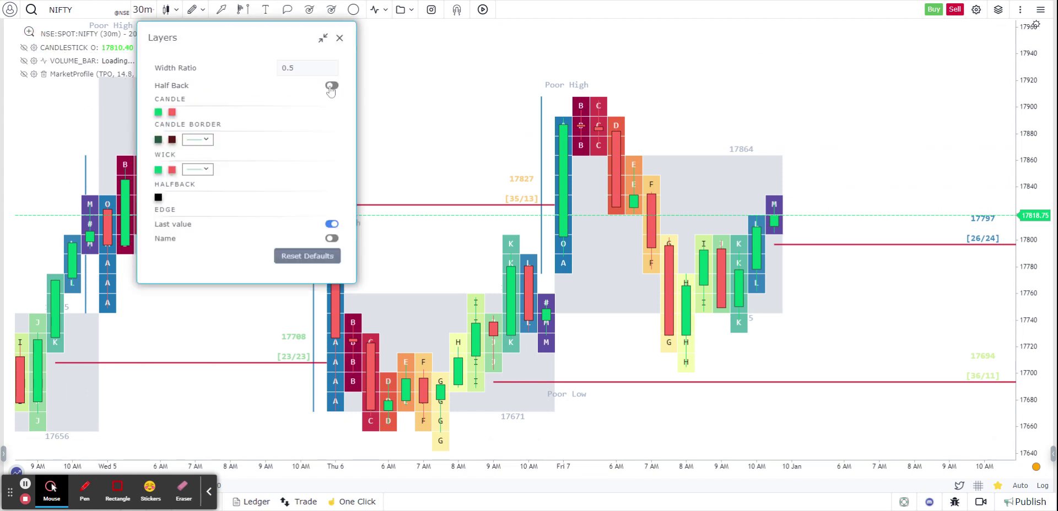
{"action": "left_click", "coordinate": [330, 87]}
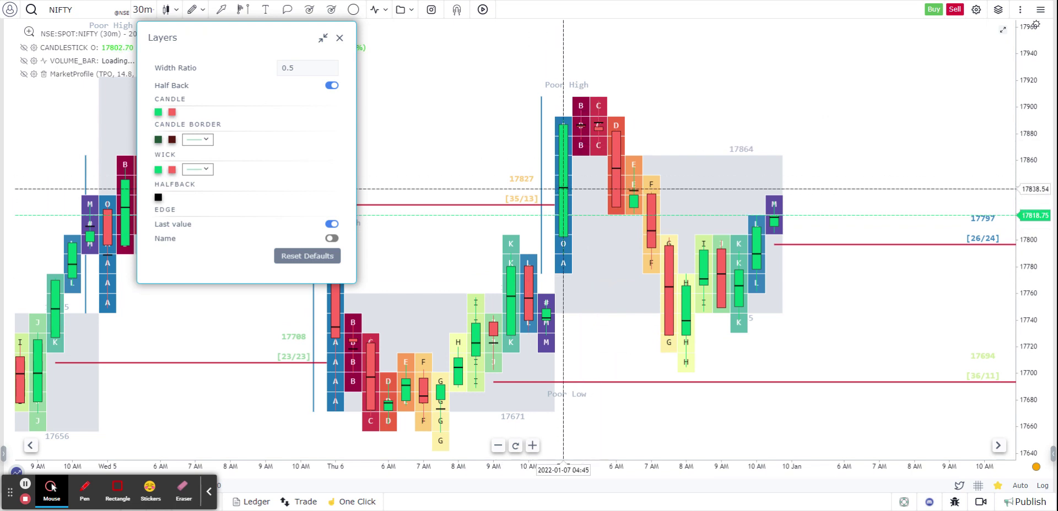
{"action": "left_click_drag", "start_coordinate": [440, 187], "coordinate": [569, 187]}
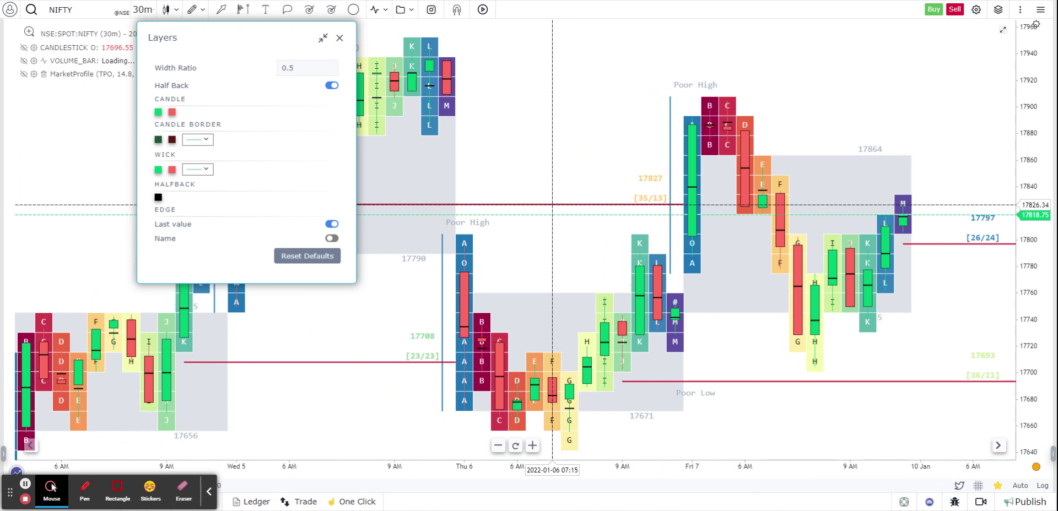
{"action": "left_click_drag", "start_coordinate": [727, 232], "coordinate": [583, 200]}
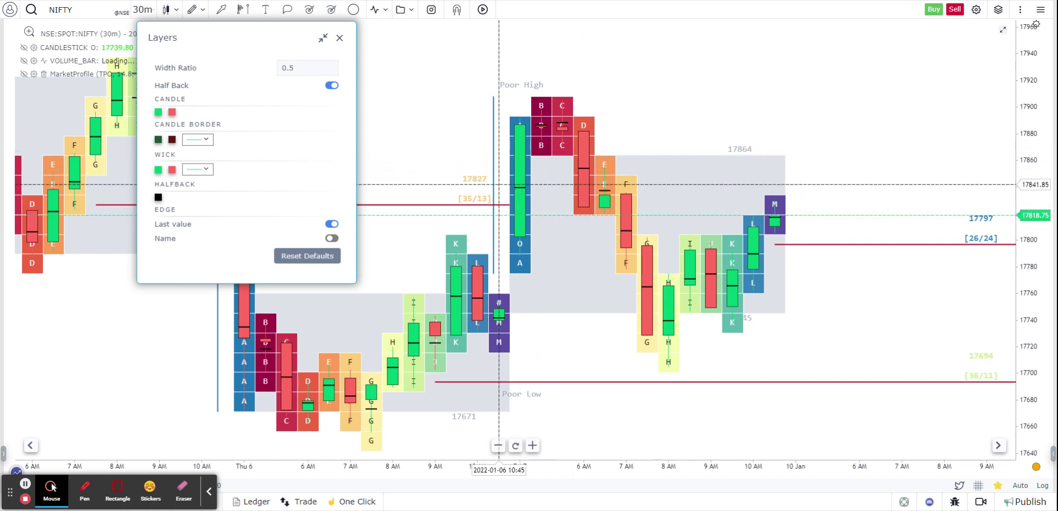
Set the rising and falling candle body colours to 0 opacity.
{"action": "left_click", "coordinate": [160, 113]}
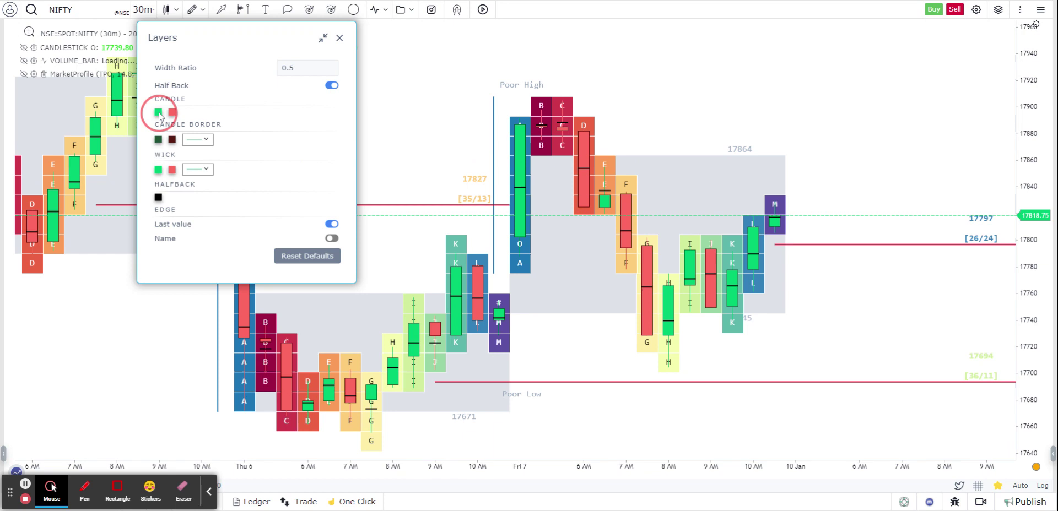
{"action": "left_click", "coordinate": [262, 223]}
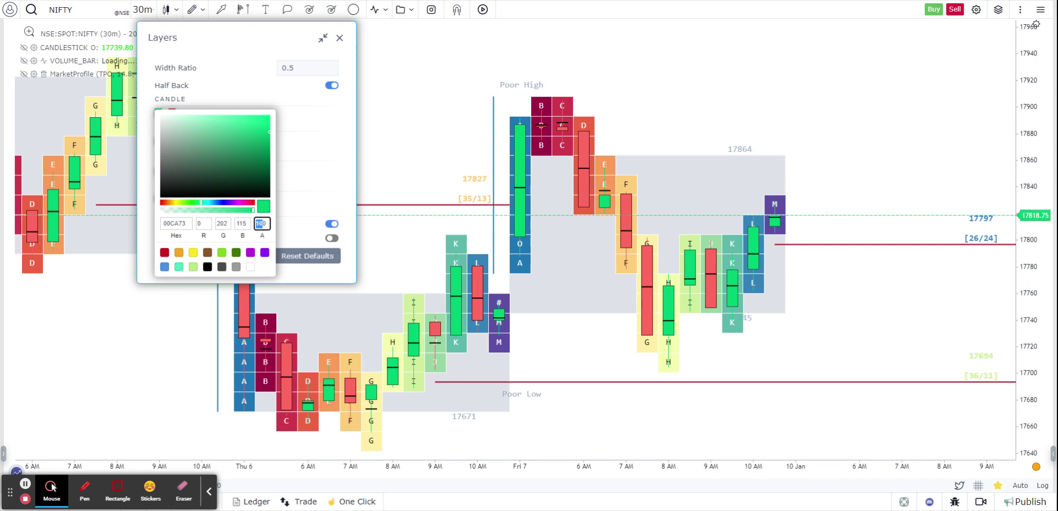
{"action": "type", "text": "0"}
{"action": "left_click", "coordinate": [165, 106]}
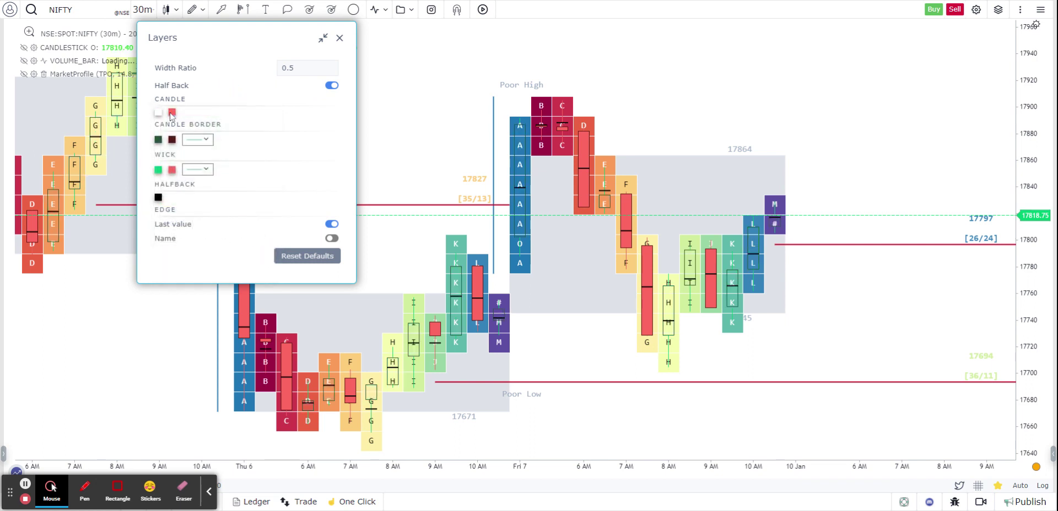
{"action": "left_click", "coordinate": [172, 113]}
{"action": "double_click", "coordinate": [272, 223]}
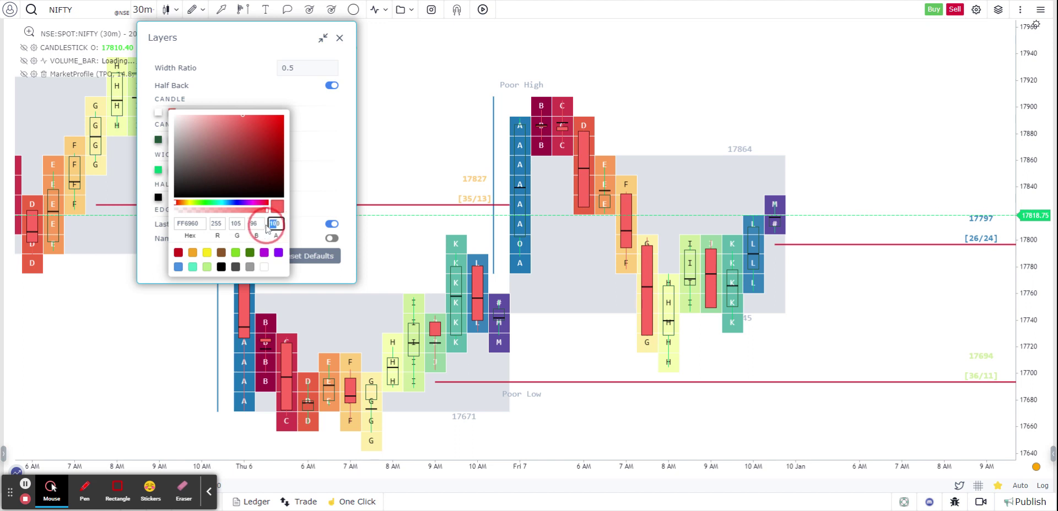
{"action": "type", "text": "0"}
{"action": "left_click", "coordinate": [271, 105]}
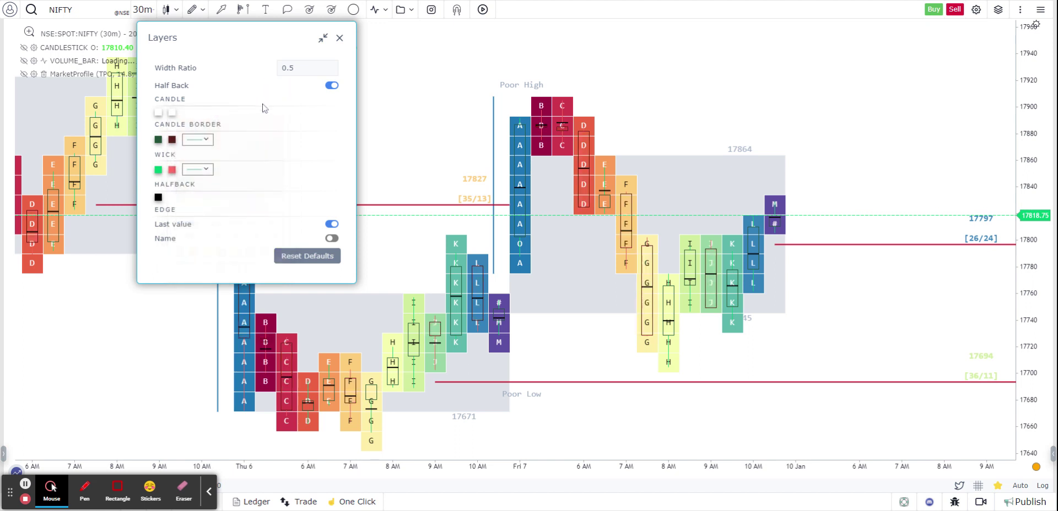
Make the falling candle border colour fully transparent with opacity 0.
{"action": "left_click", "coordinate": [158, 139]}
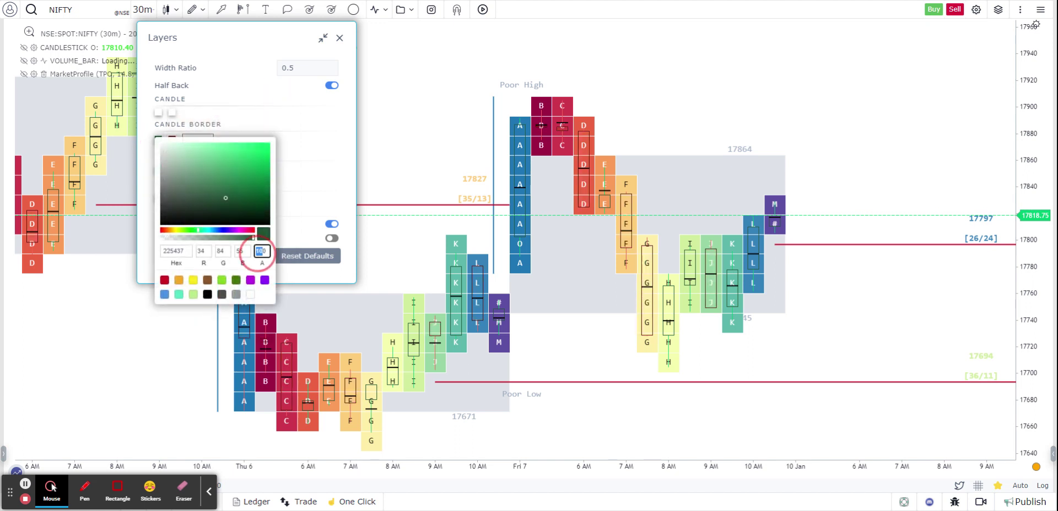
{"action": "left_click", "coordinate": [278, 147]}
{"action": "left_click", "coordinate": [173, 140]}
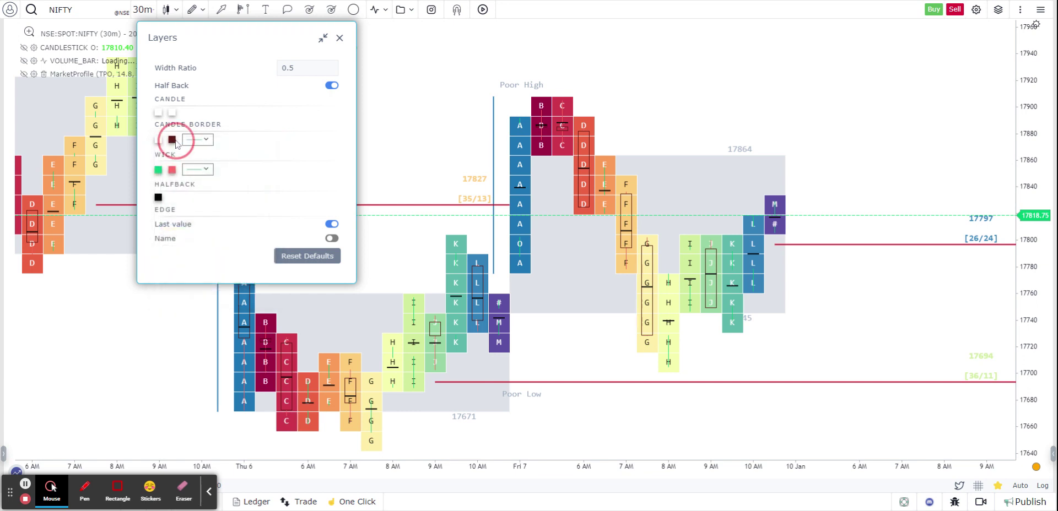
{"action": "double_click", "coordinate": [274, 251]}
{"action": "type", "text": "0"}
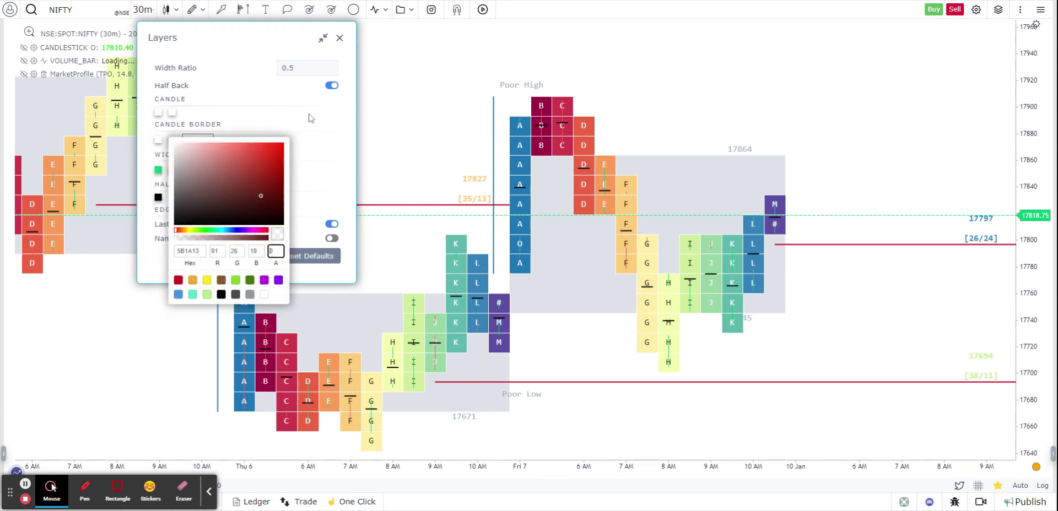
{"action": "left_click", "coordinate": [307, 114]}
Set both rising and falling wick colours to 0 opacity, then review the chart.
{"action": "left_click", "coordinate": [158, 171]}
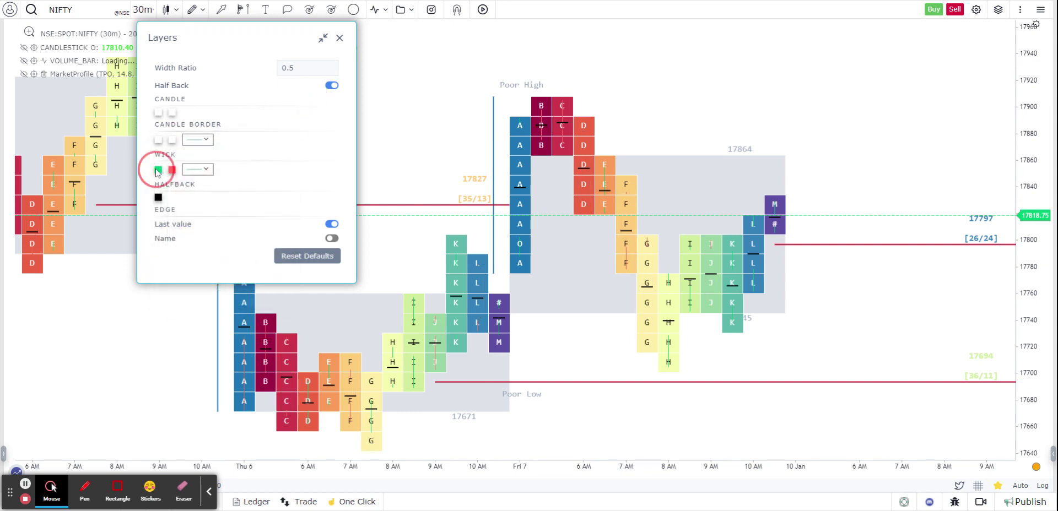
{"action": "double_click", "coordinate": [261, 281]}
{"action": "type", "text": "0"}
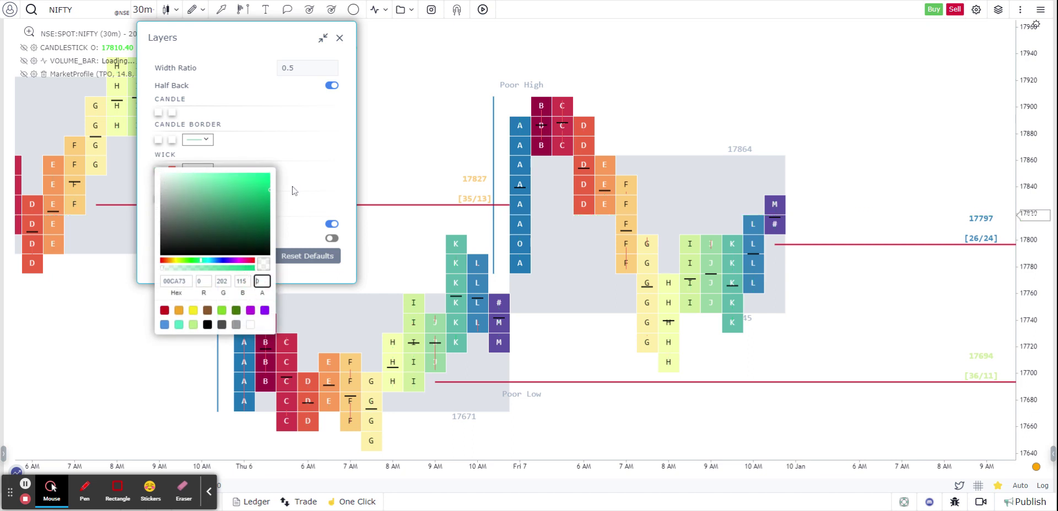
{"action": "left_click", "coordinate": [304, 157]}
{"action": "left_click", "coordinate": [173, 171]}
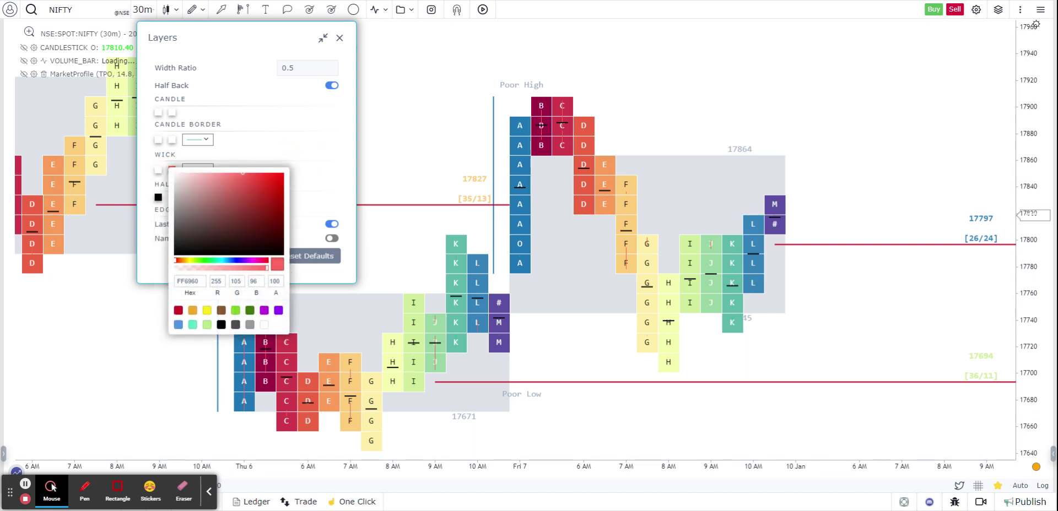
{"action": "double_click", "coordinate": [275, 281]}
{"action": "type", "text": "0"}
{"action": "left_click", "coordinate": [288, 118]}
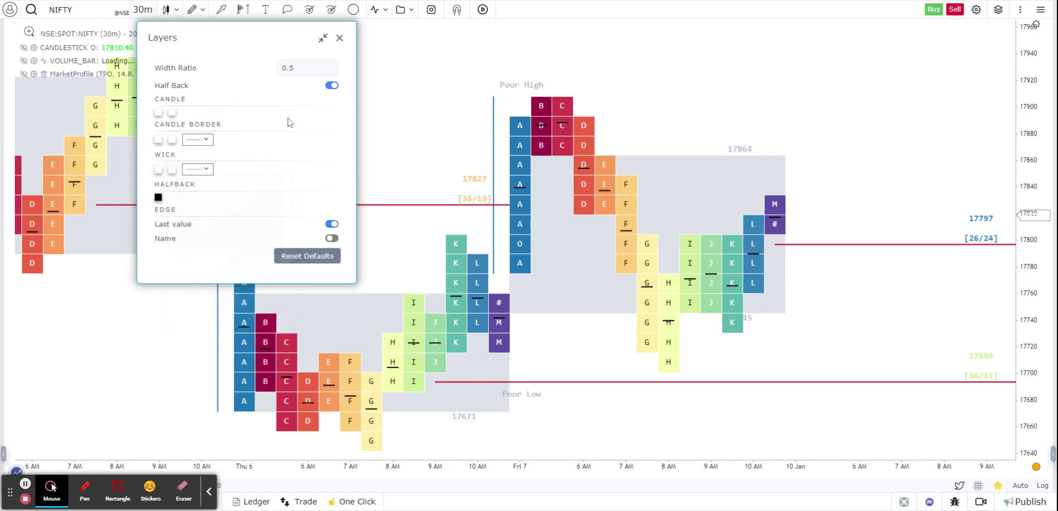
{"action": "left_click", "coordinate": [340, 38]}
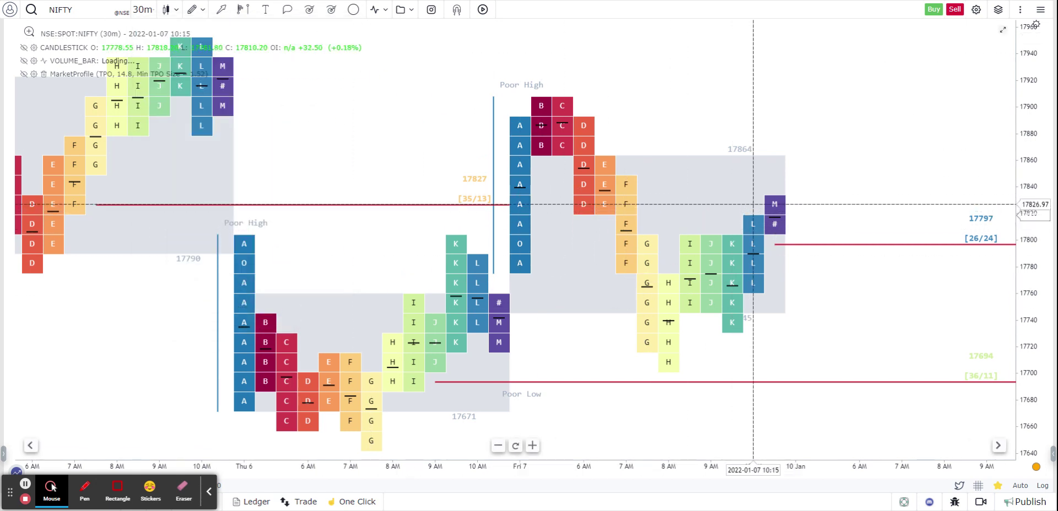
{"action": "scroll", "coordinate": [757, 204], "scroll_direction": "down", "scroll_amount": 2}
{"action": "left_click_drag", "start_coordinate": [535, 236], "coordinate": [649, 236]}
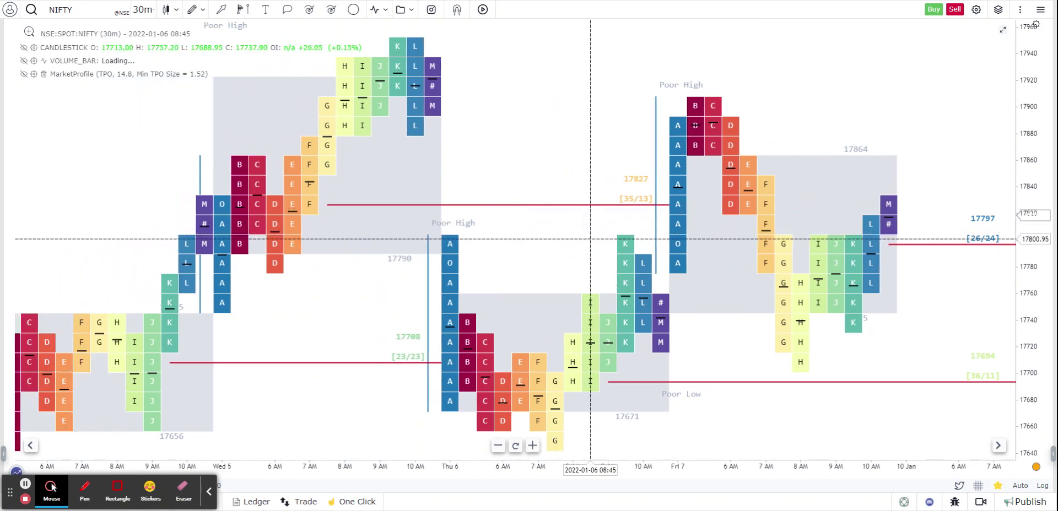